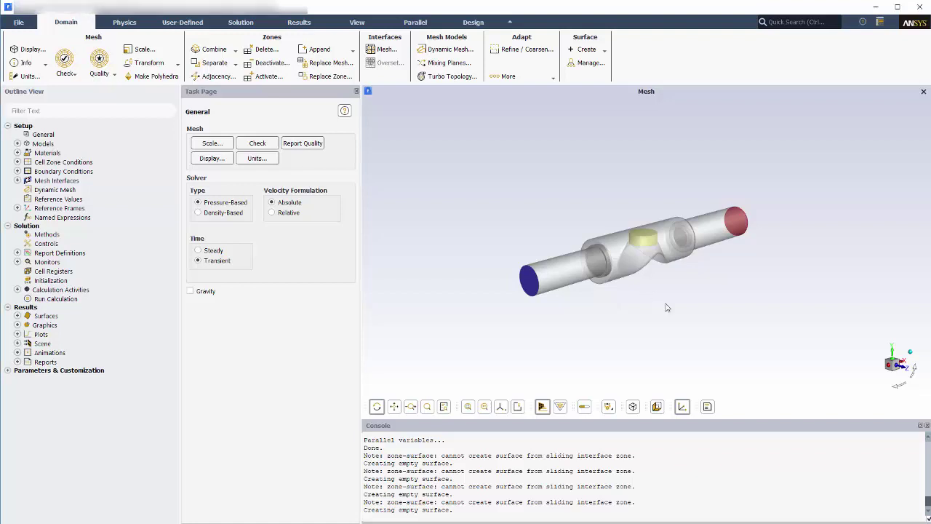
- Rotate the pump mesh so it is seen side-on along its length
drag(701, 299, 566, 284)
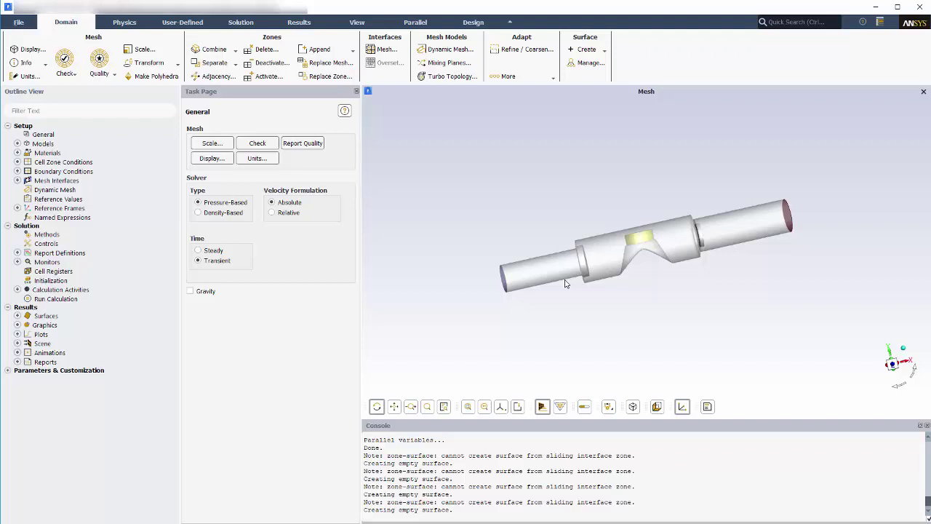
- Display wall-inlet-check, wall-outlet-check and wall-piston with mesh edges, viewed from the front
click(29, 49)
click(449, 265)
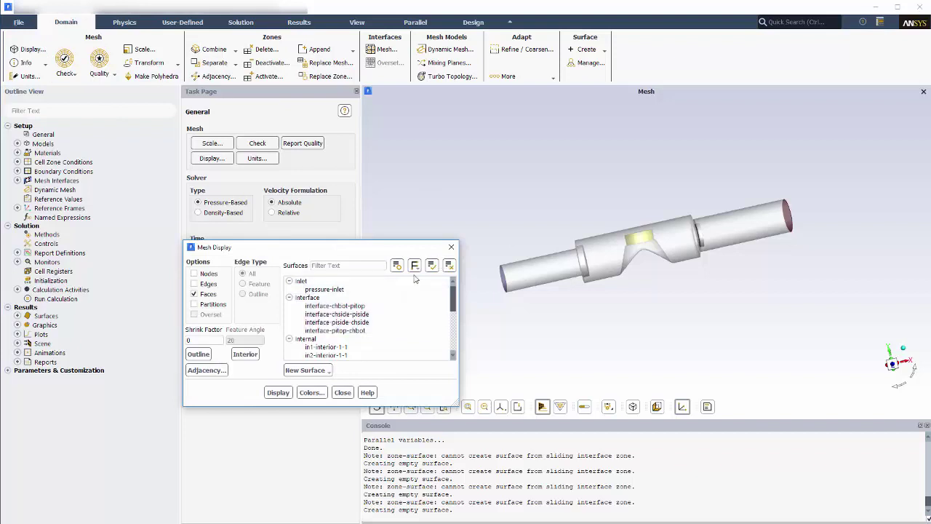
scroll(364, 300, down, 2)
scroll(364, 300, down, 3)
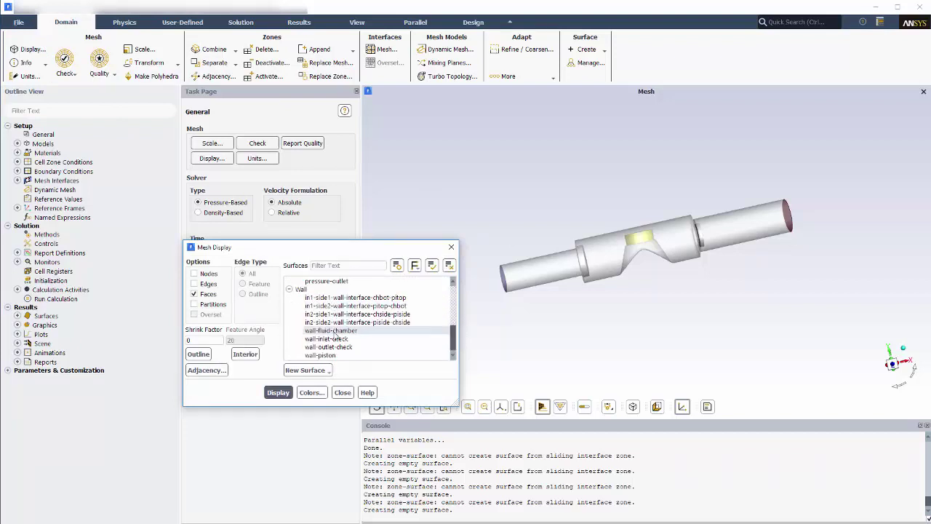
drag(333, 337, 331, 356)
click(194, 283)
click(278, 392)
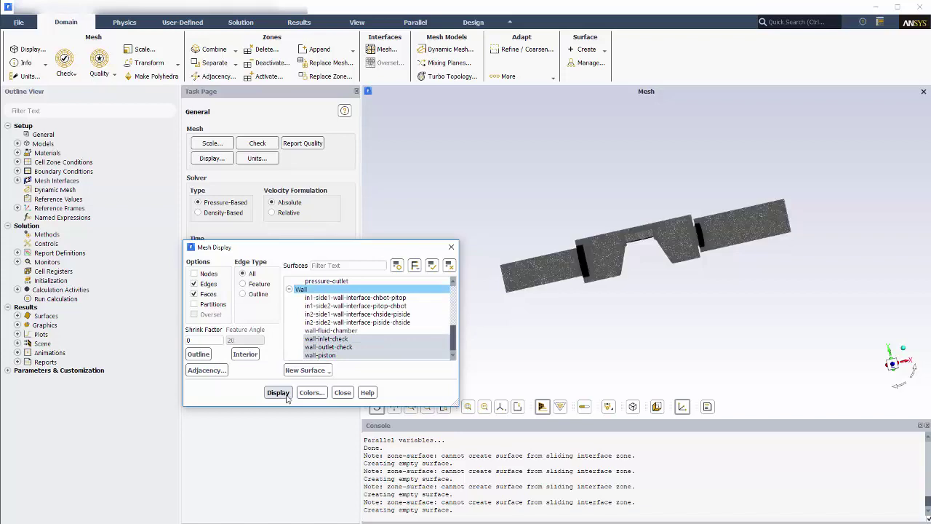
click(343, 392)
click(892, 363)
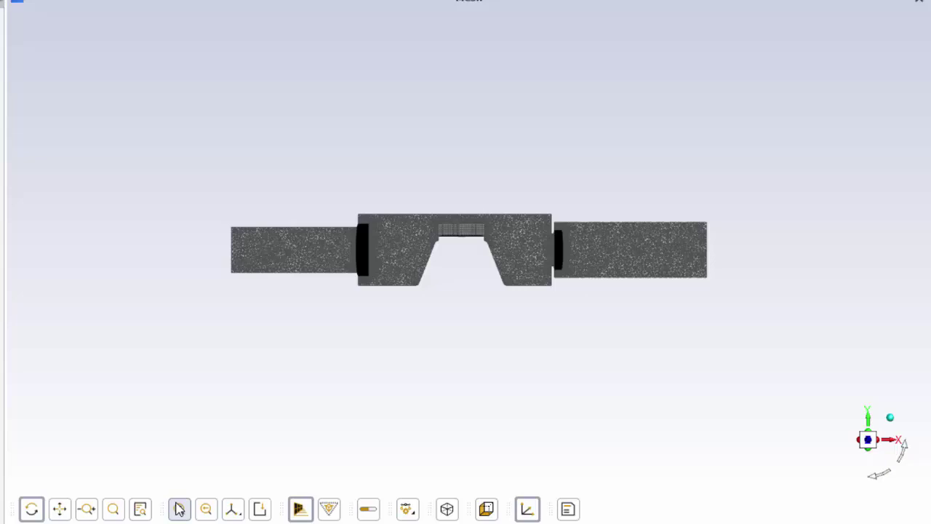
scroll(556, 235, up, 10)
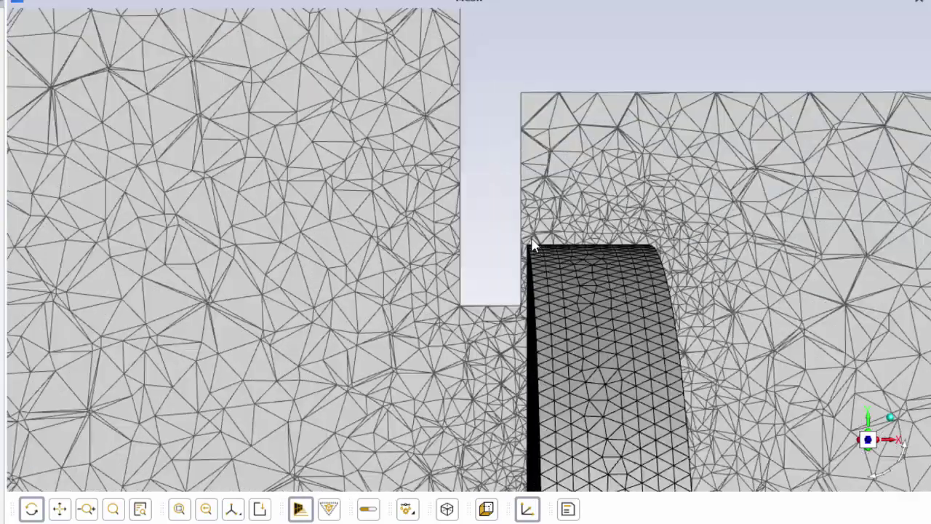
scroll(532, 247, up, 3)
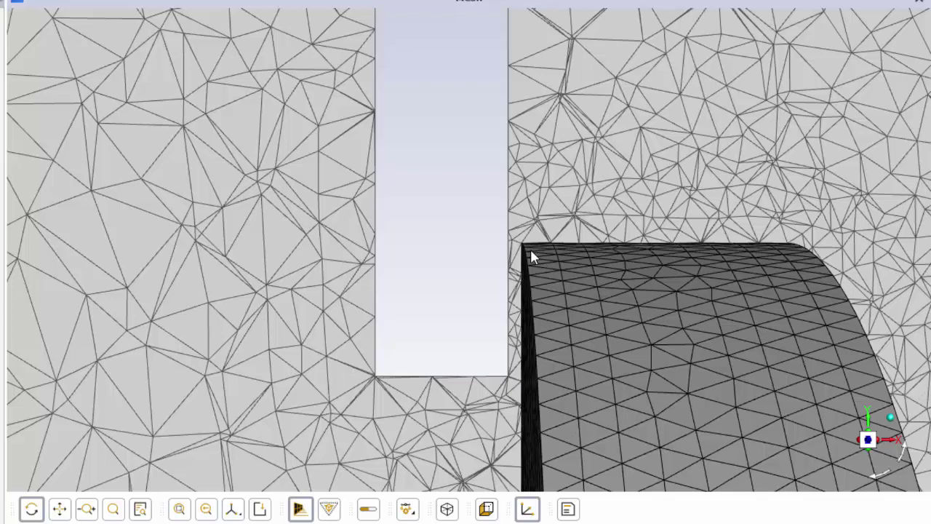
scroll(531, 249, down, 5)
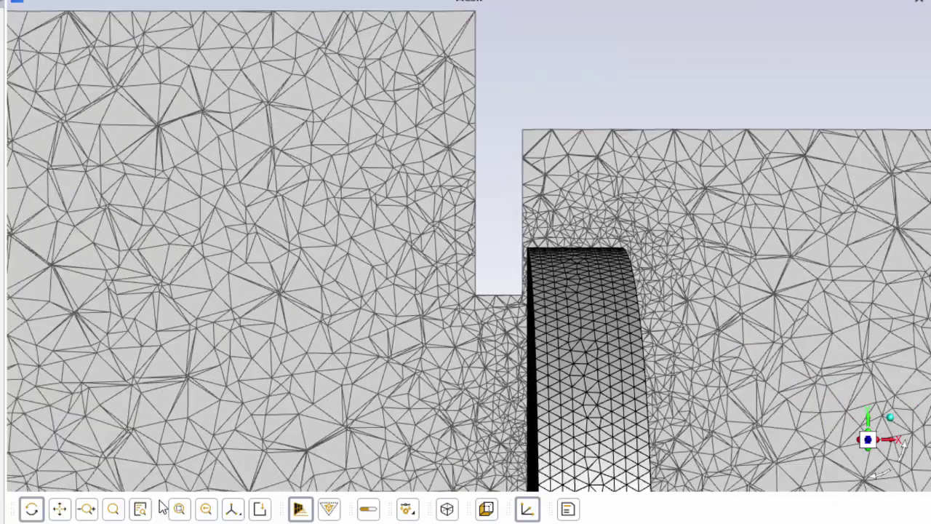
click(175, 510)
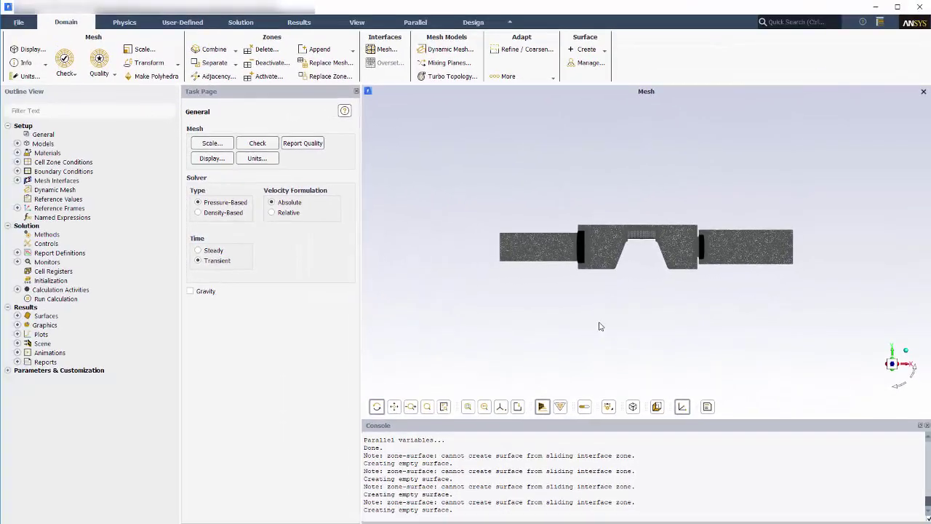
- Enable dynamic mesh with smoothing, remeshing and ratio-based layering
click(53, 190)
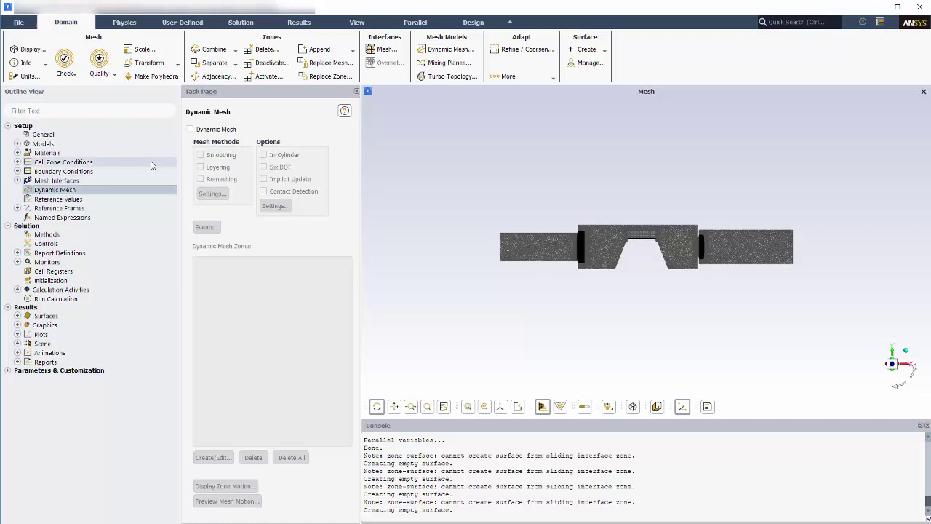
click(199, 130)
click(200, 167)
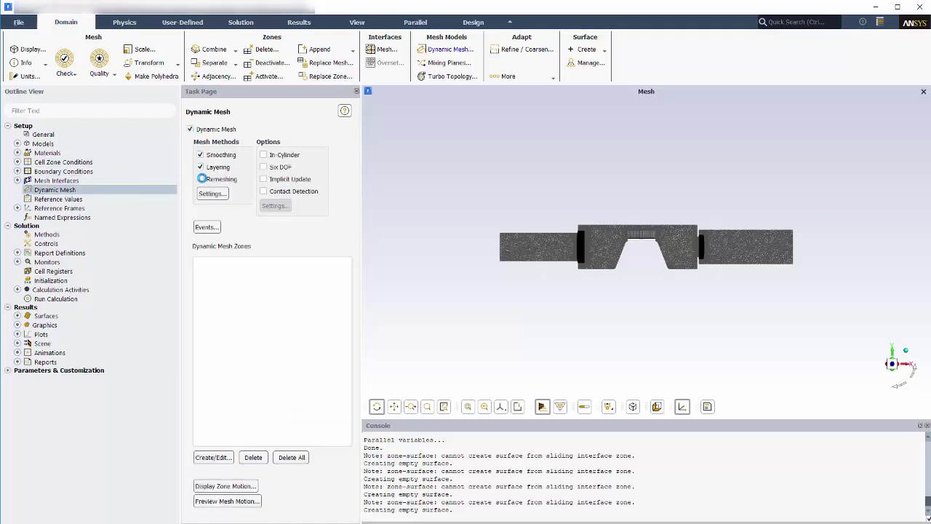
click(201, 179)
click(212, 193)
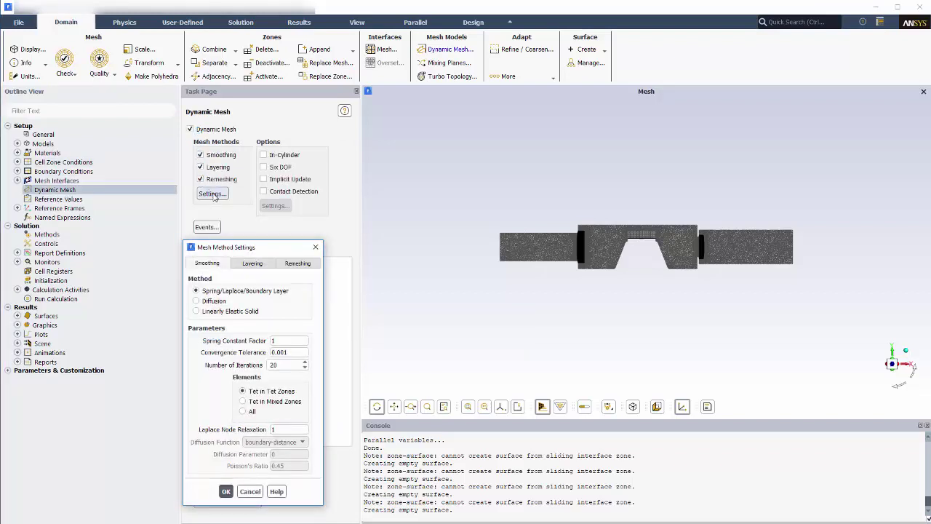
click(253, 263)
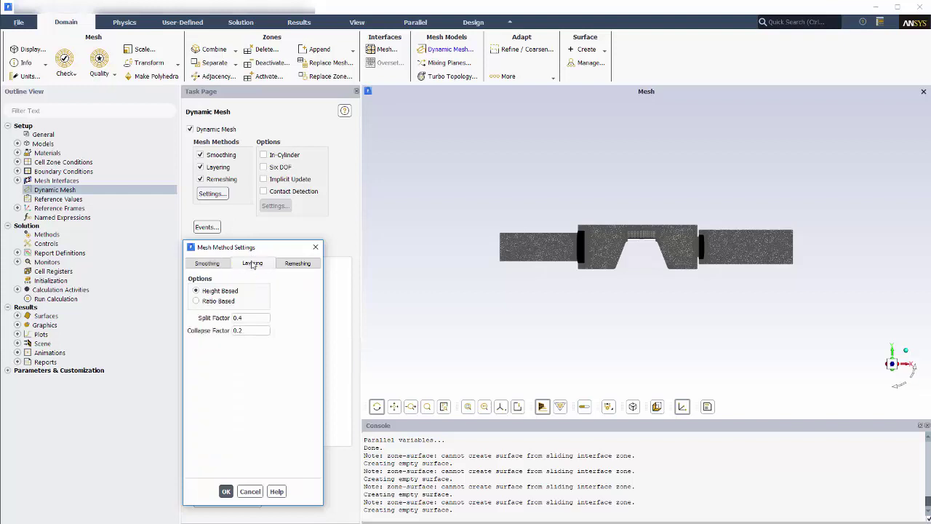
click(219, 301)
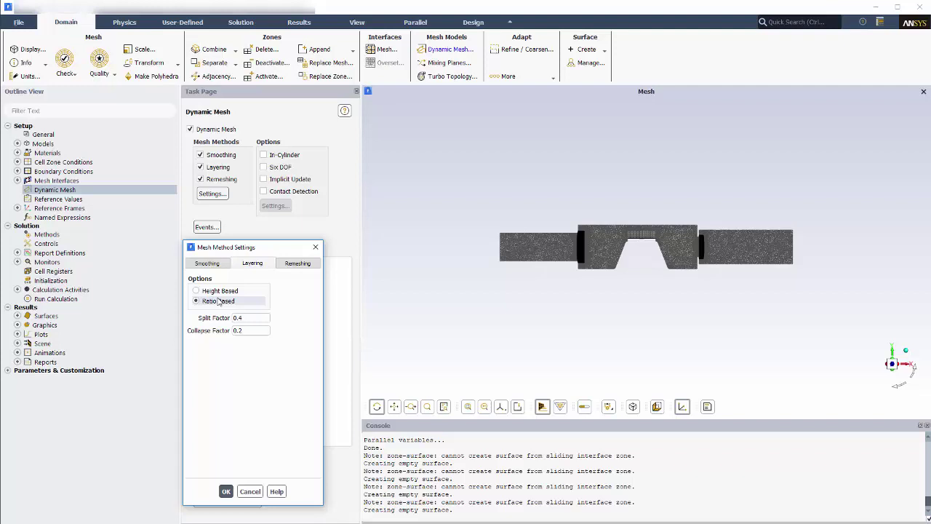
- Add local face remeshing with lengths 0.15–1.2 mm, skewness 0.95 and interval 1
click(293, 264)
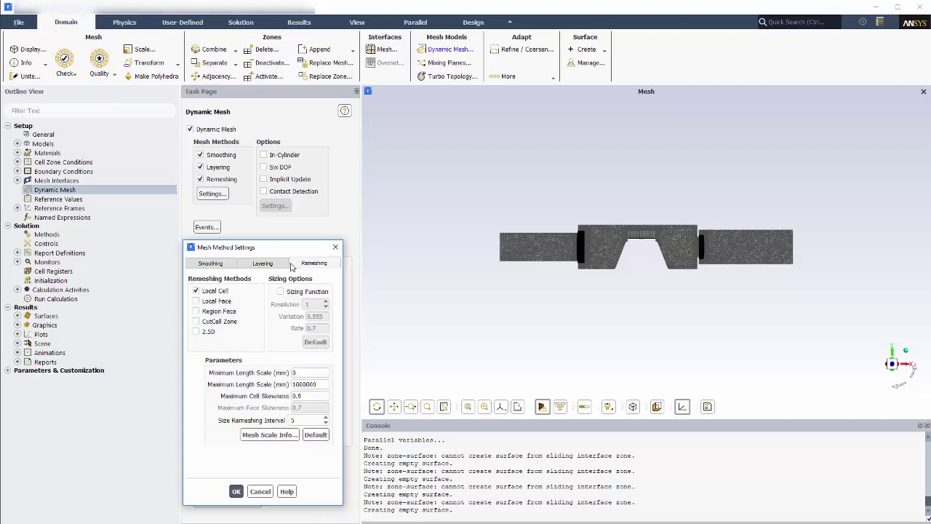
click(211, 301)
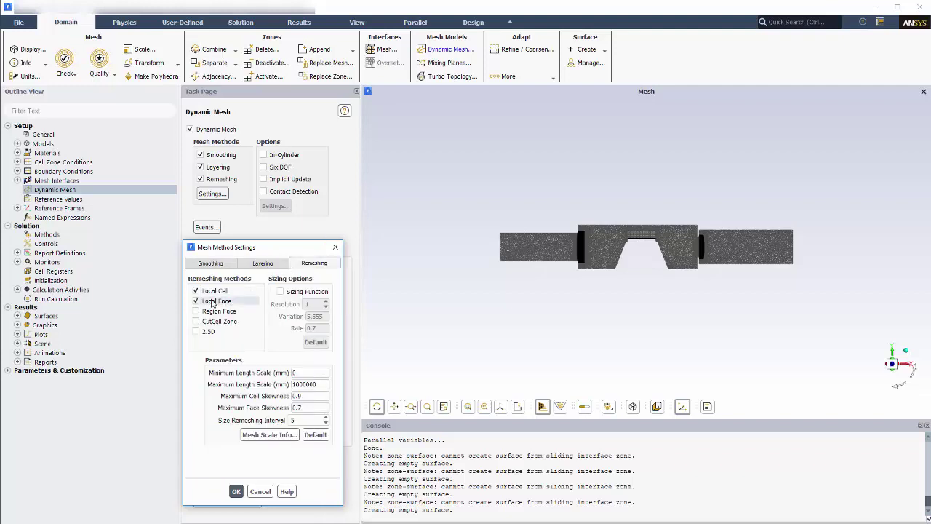
click(269, 434)
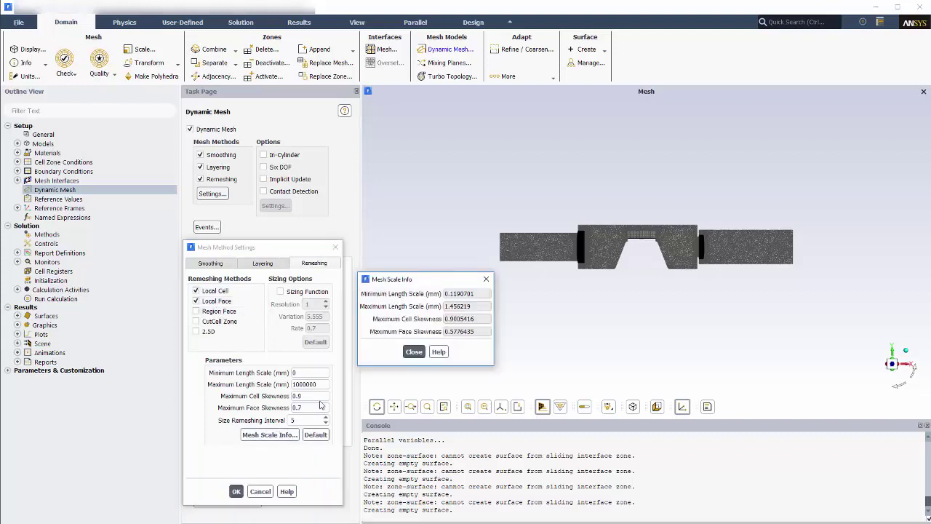
click(324, 373)
text(.15)
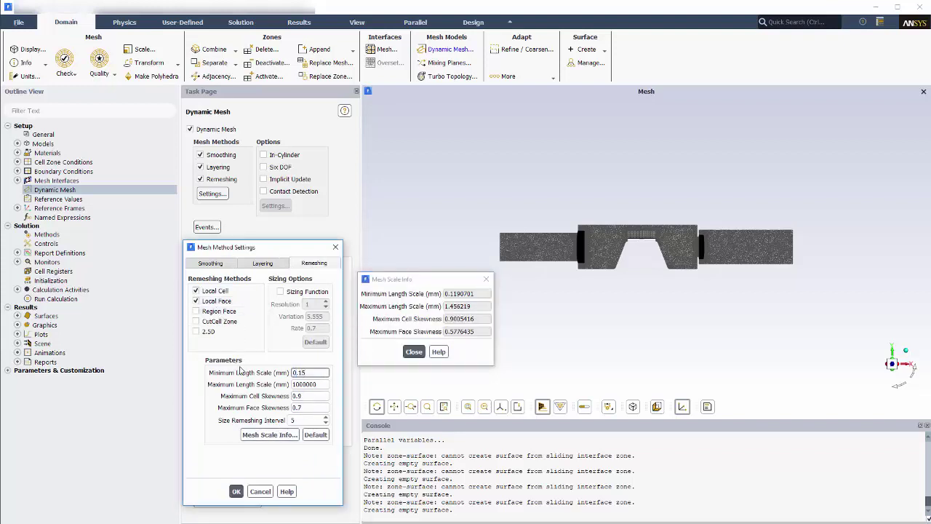
key(Tab)
text(1.2)
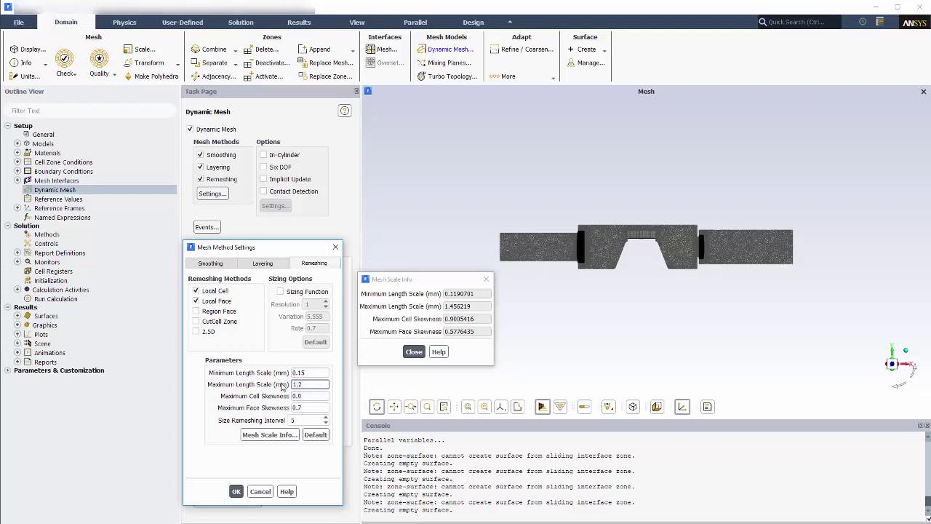
key(Tab)
text(0.95)
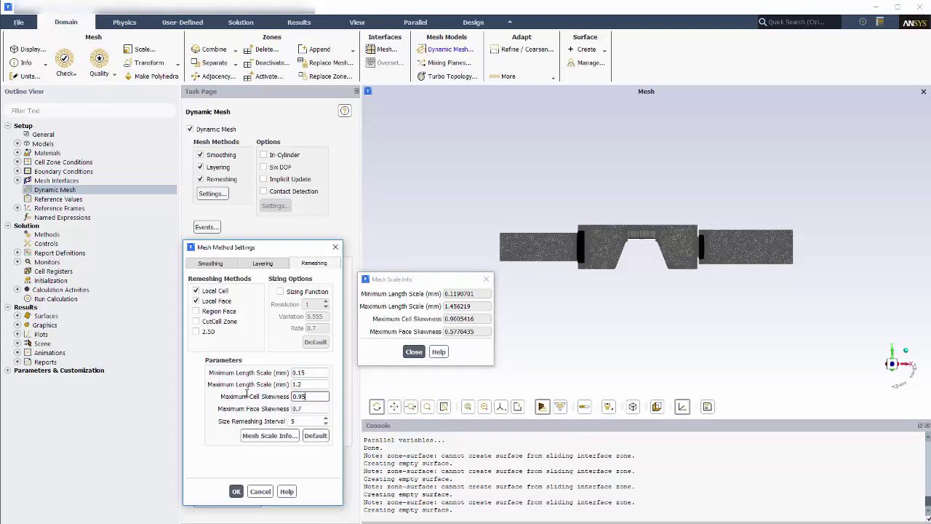
key(Tab)
key(Tab)
text(1)
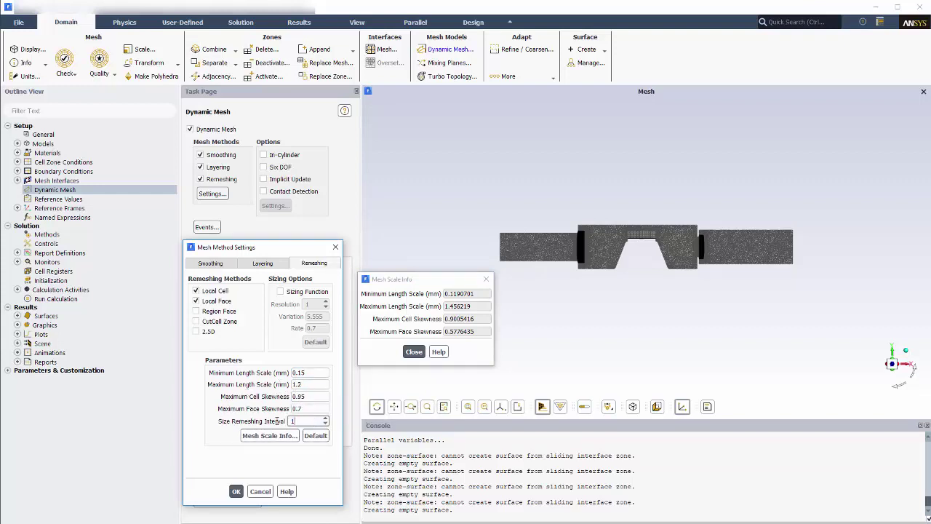
click(414, 352)
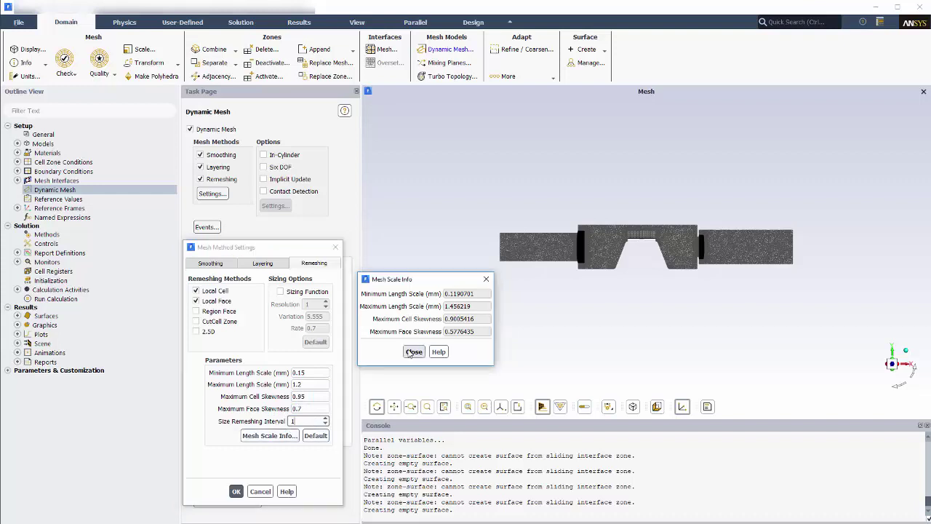
- Apply the mesh methods, enable six-DOF, and start a property set named inlet-check-motion
click(237, 492)
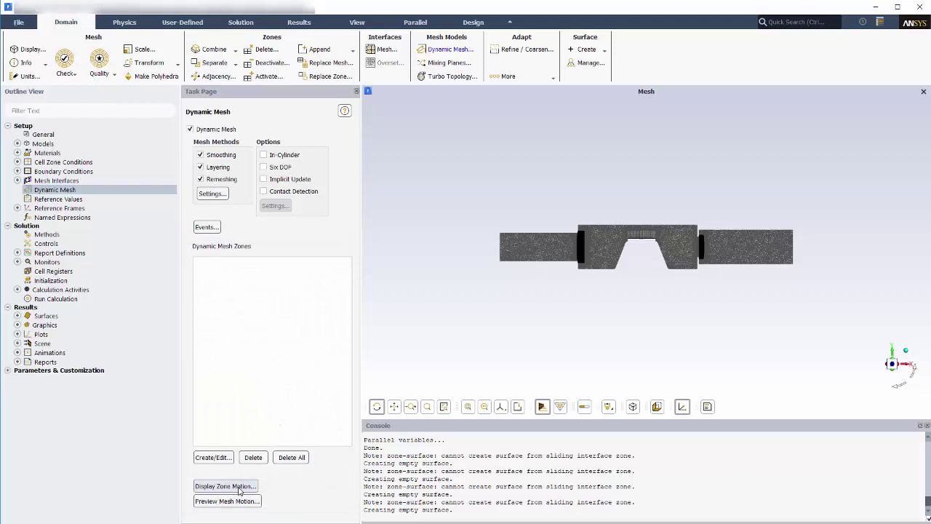
click(263, 167)
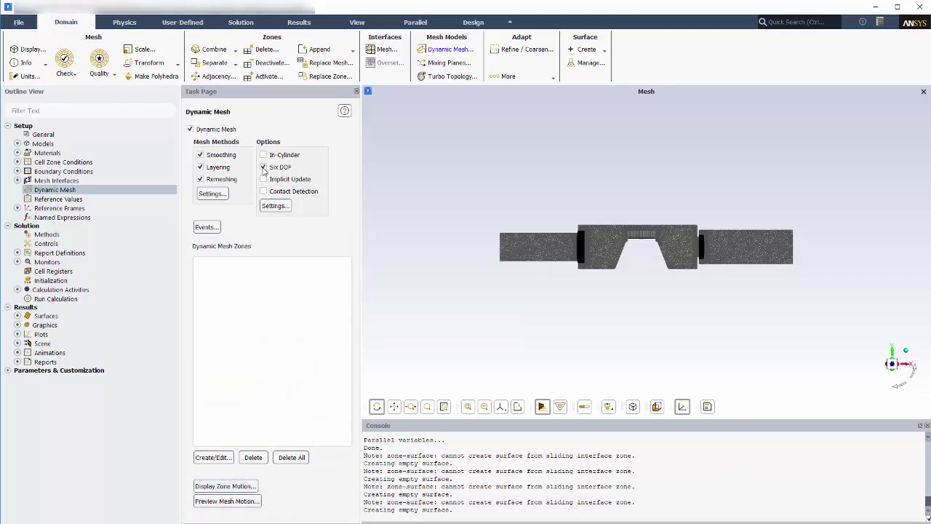
click(275, 205)
drag(286, 251, 290, 221)
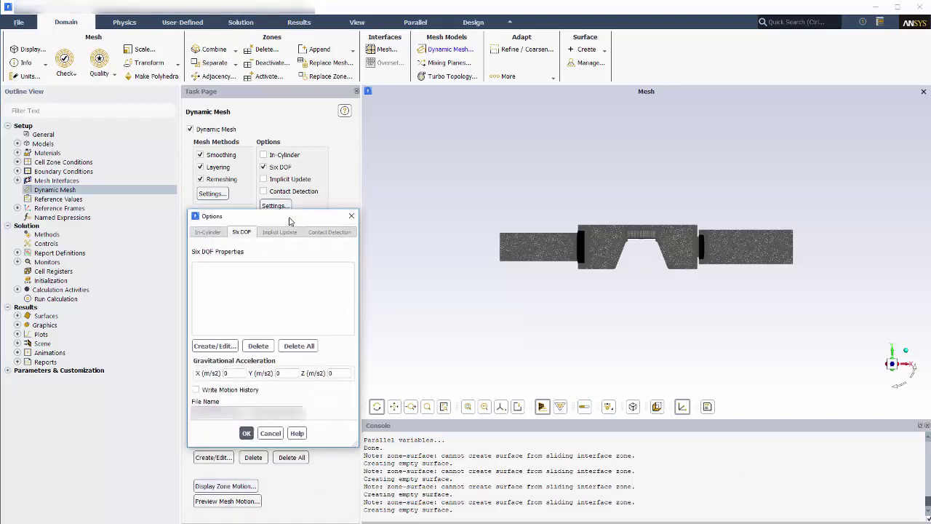
click(214, 346)
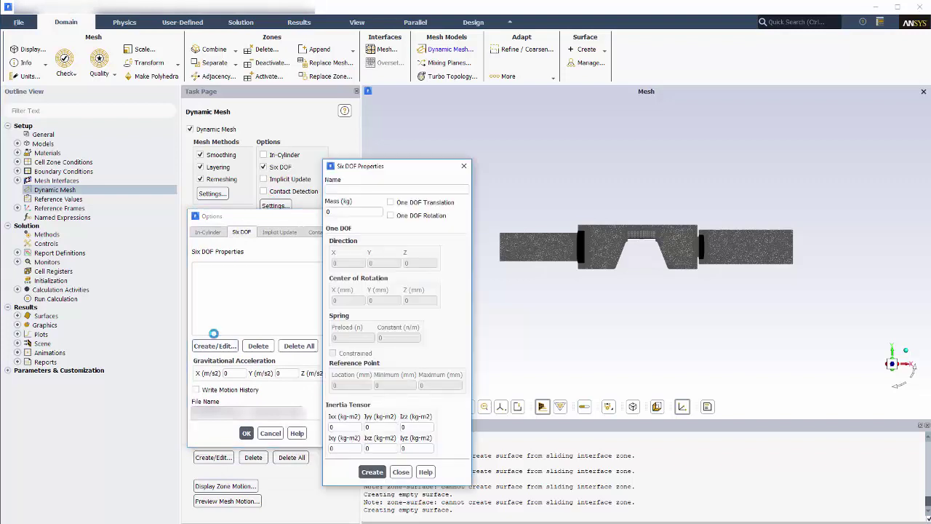
click(366, 187)
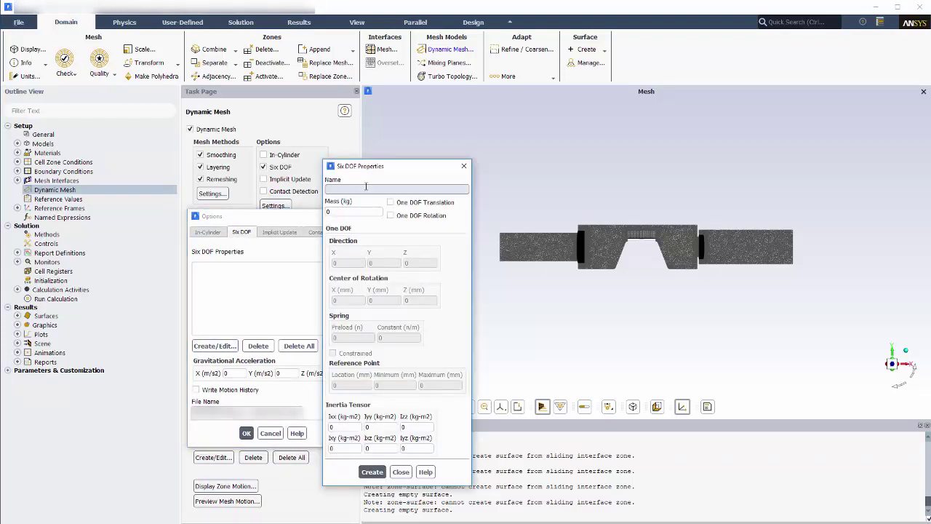
text(inlet-check-motion)
- Give inlet-check-motion mass 0.03028 kg, one-DOF X translation and spring constant 2700 N/m
click(361, 211)
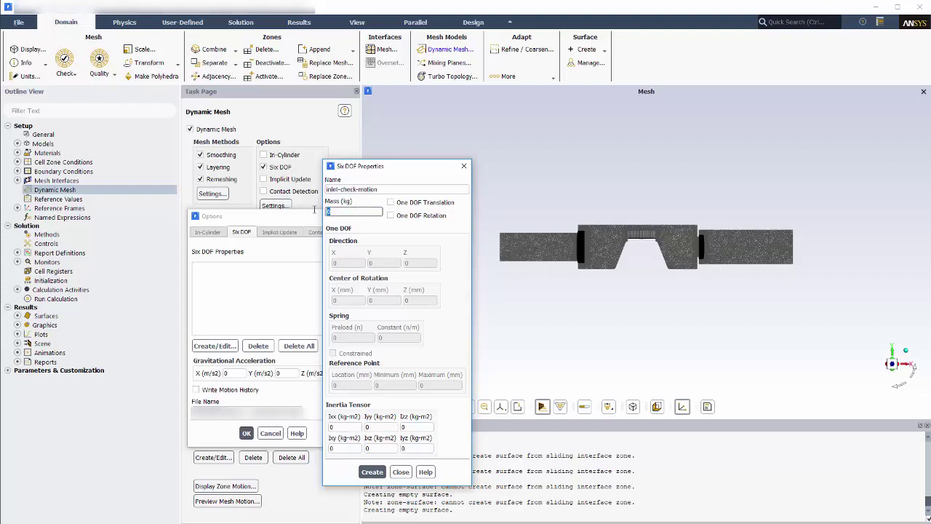
text(0.03028)
click(391, 203)
click(325, 262)
text(1)
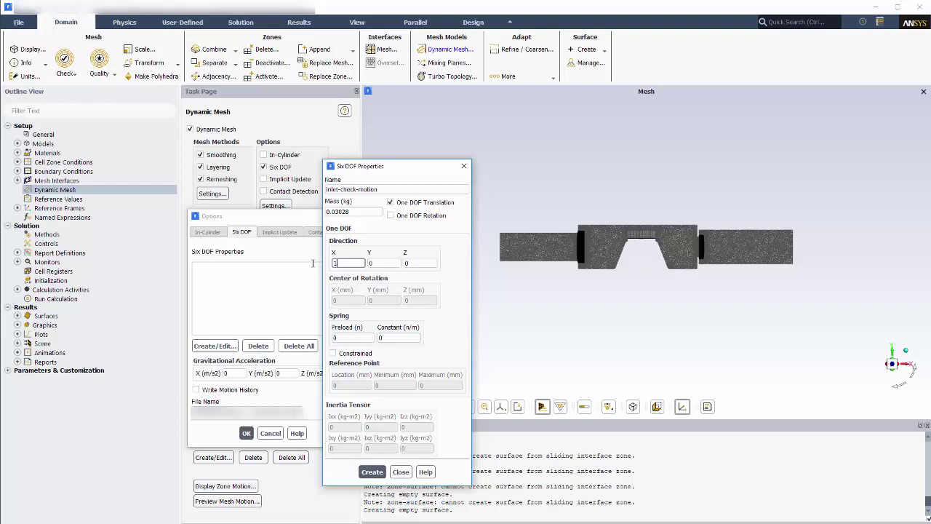
click(389, 337)
text(27)
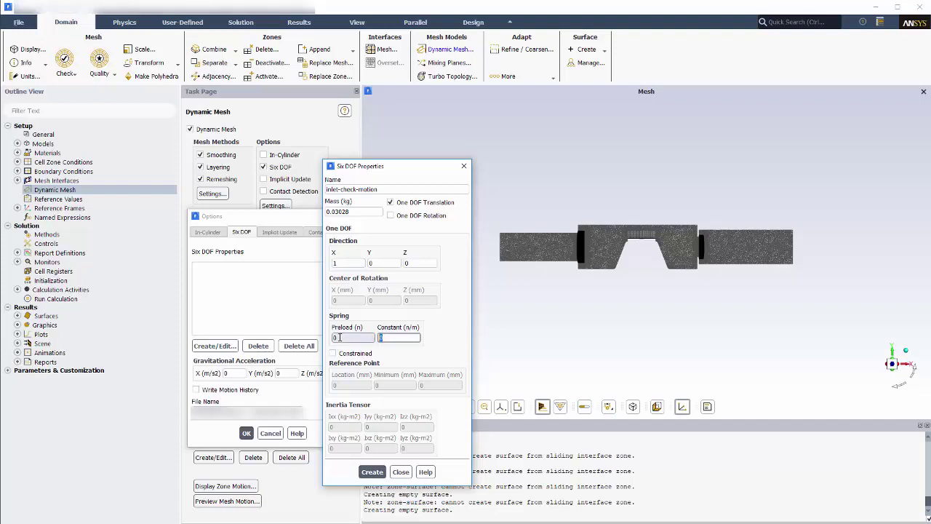
text(00)
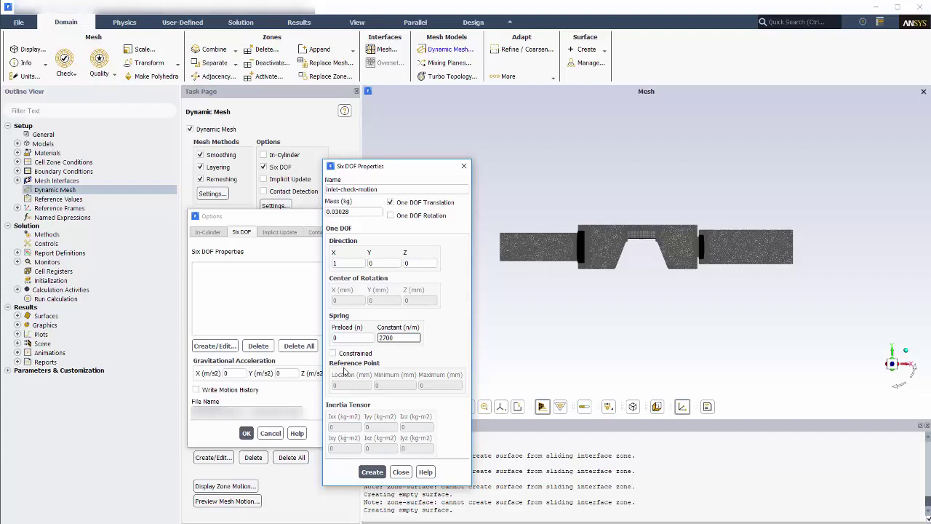
- Constrain inlet-check-motion with maximum travel 1 and save it
click(332, 353)
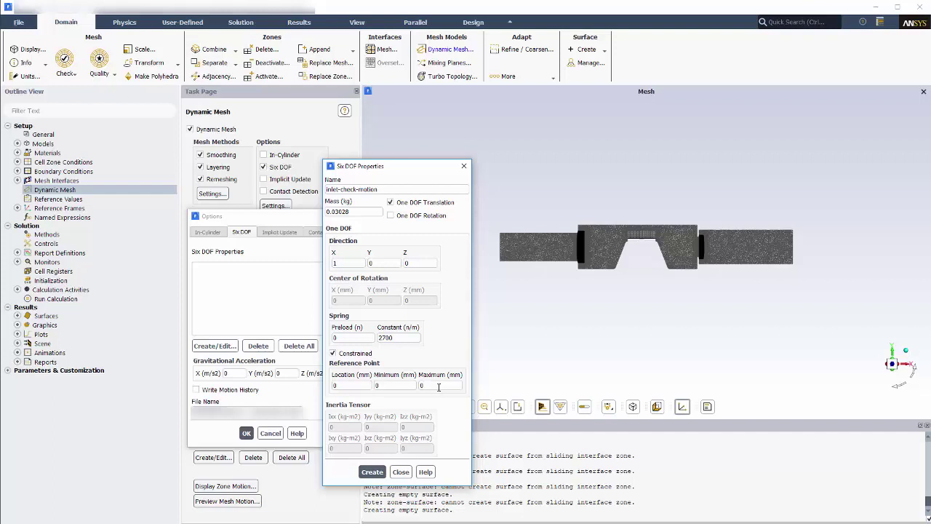
double_click(438, 387)
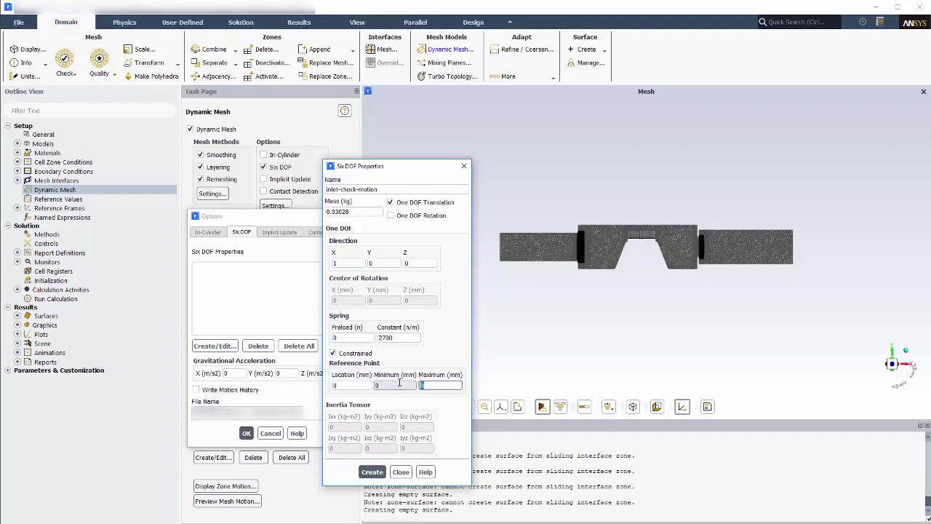
click(371, 472)
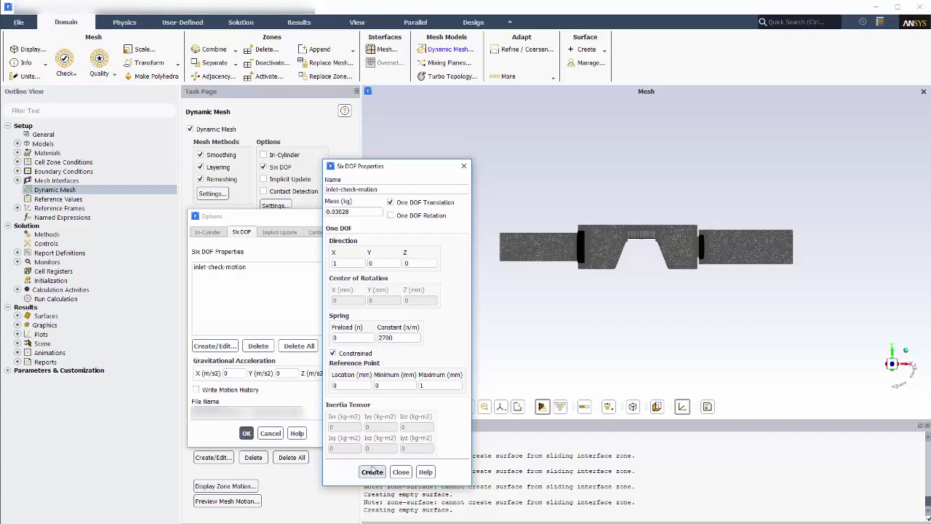
- Create outlet-check-motion with mass 0.0097 kg and spring constant 2600 N/m
double_click(329, 190)
text(outlet)
key(Tab)
text(0.0097)
double_click(398, 338)
text(26)
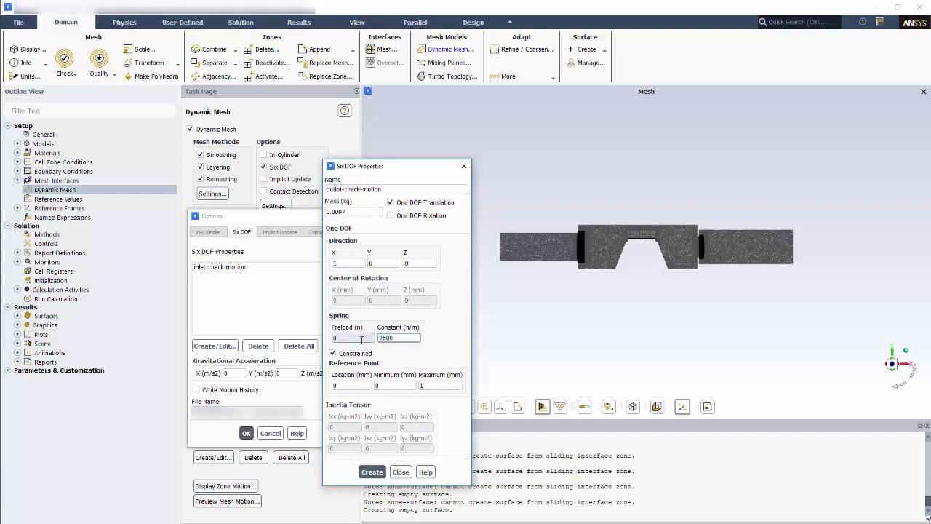
text(00)
click(372, 471)
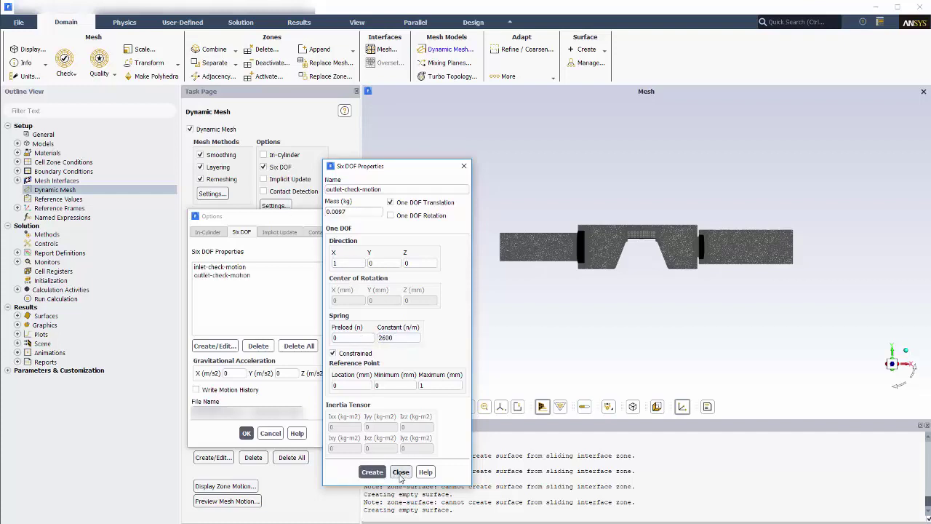
- Turn on Write Motion History and confirm the six-DOF options
click(401, 471)
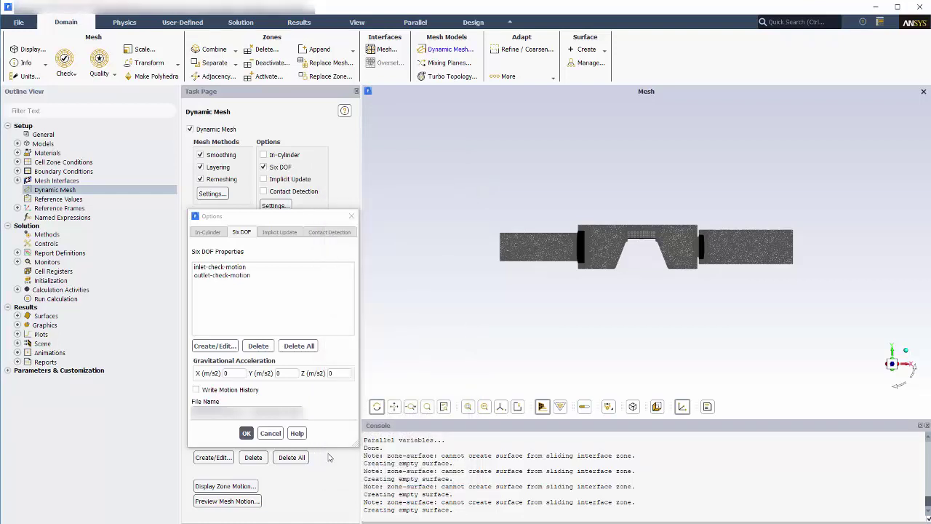
click(206, 390)
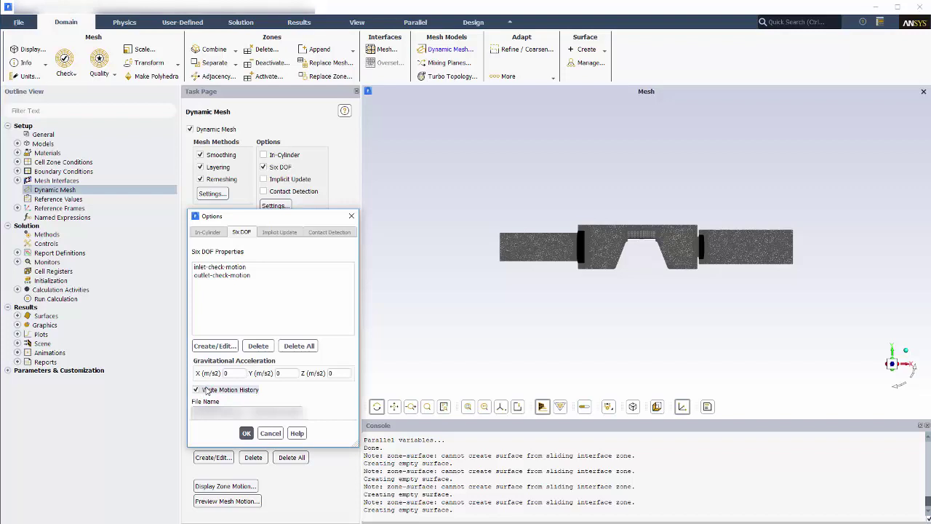
click(246, 433)
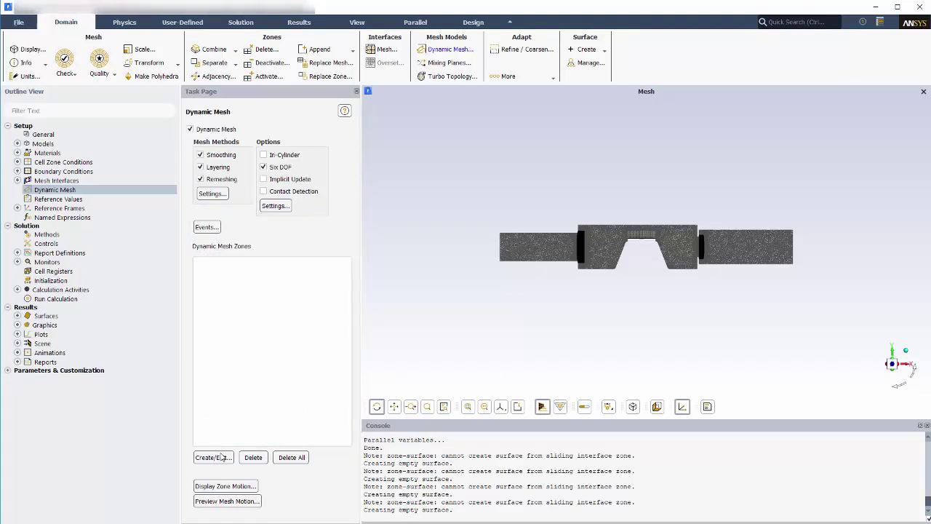
- Start a wall-piston dynamic zone with centre of gravity at X 71.11, Y 4.5 mm
click(222, 457)
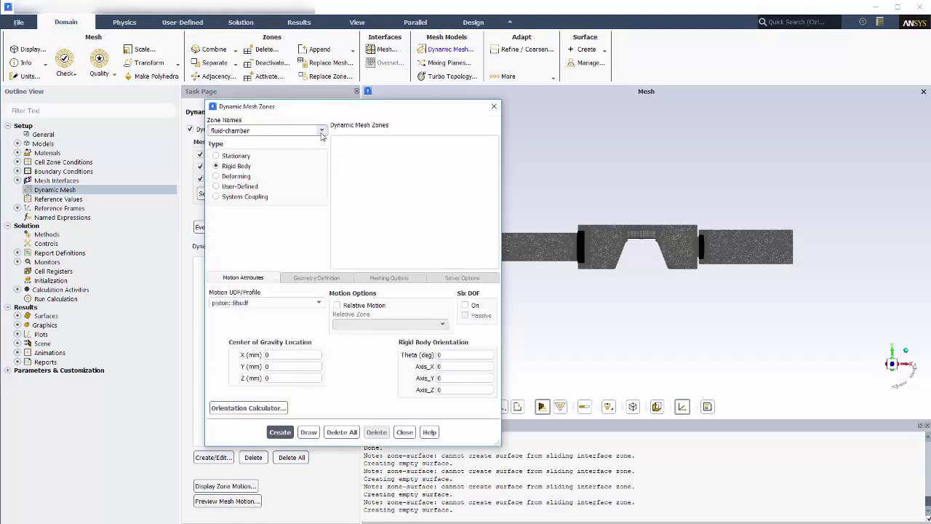
click(321, 131)
scroll(262, 175, down, 5)
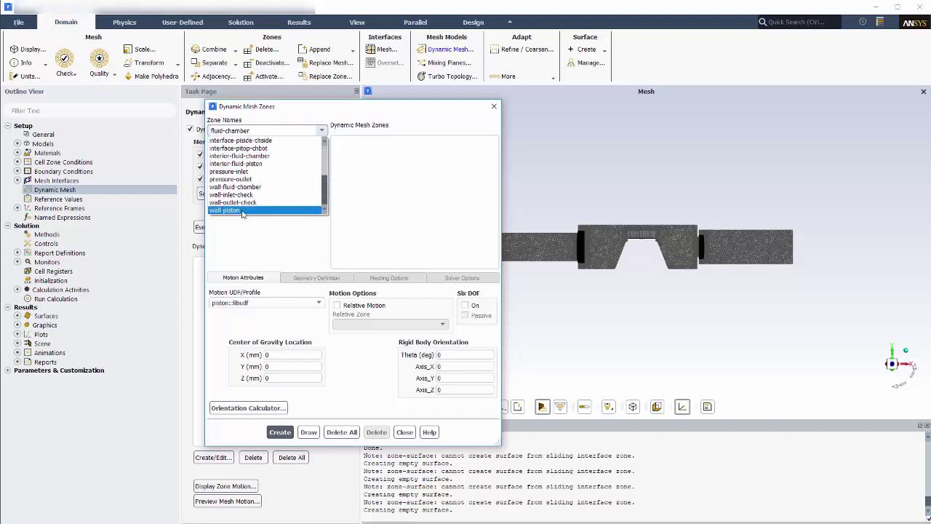
click(244, 210)
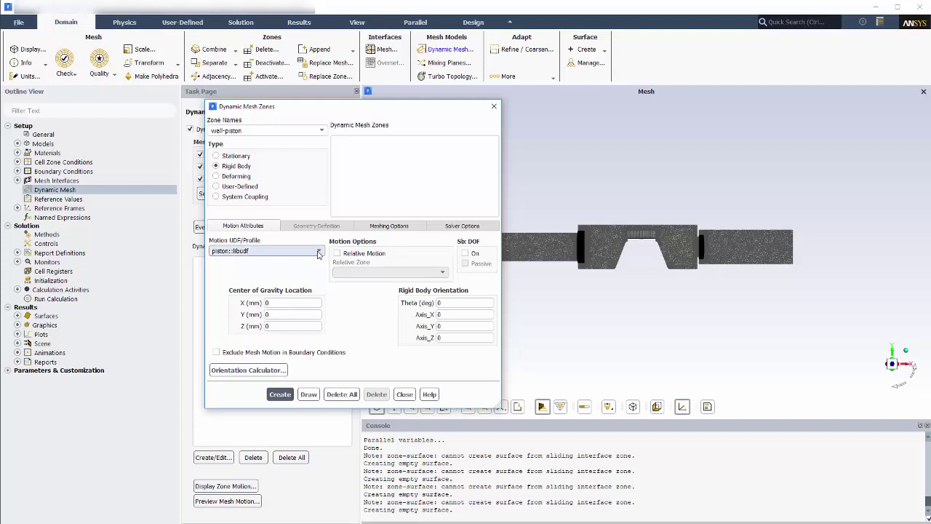
double_click(300, 303)
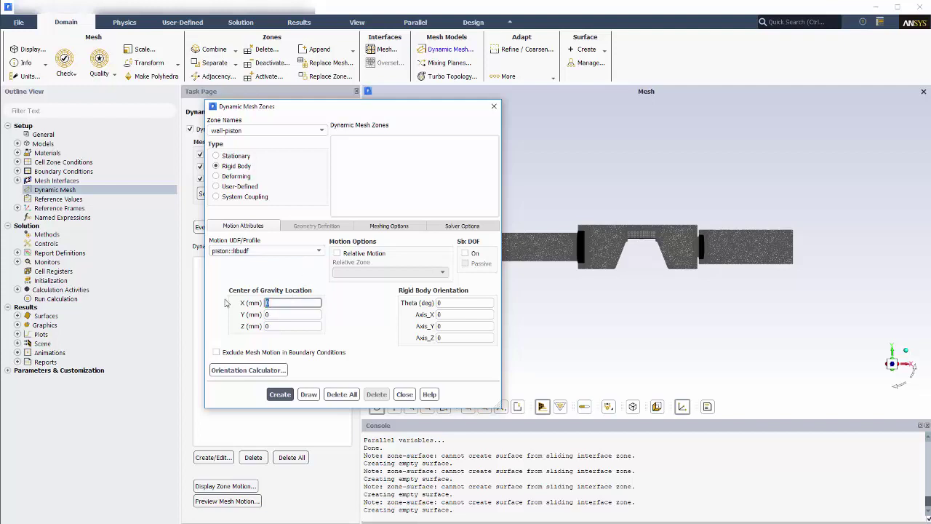
text(71.11)
key(Tab)
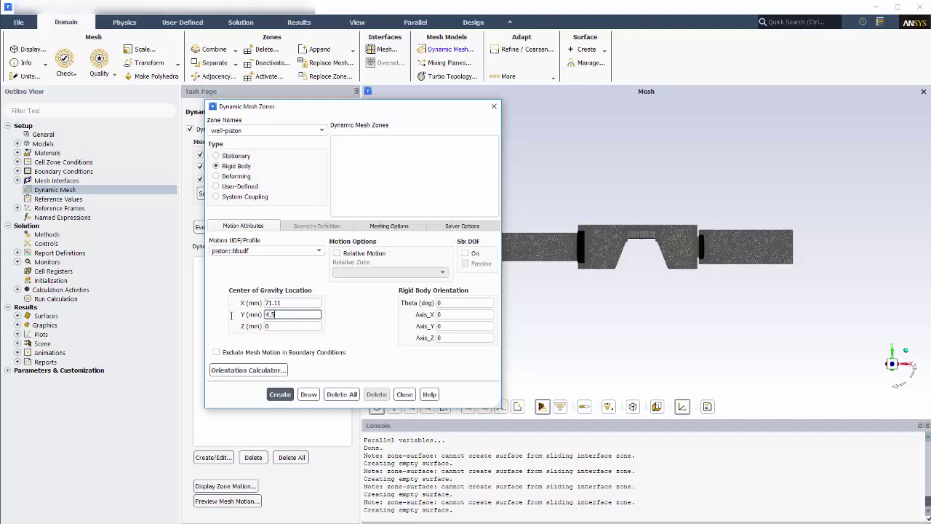
text(4.5)
- Set wall-piston's cell height to 0.4 mm and create the zone
click(372, 229)
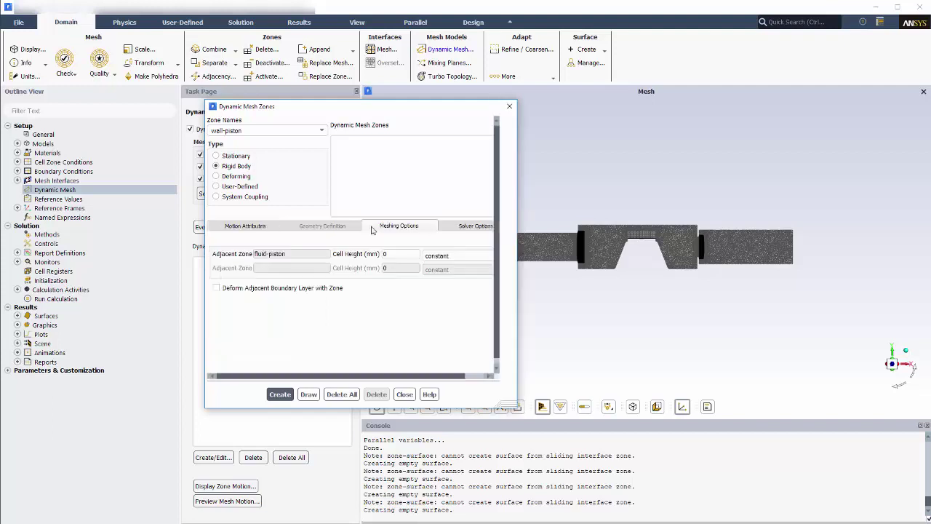
double_click(387, 253)
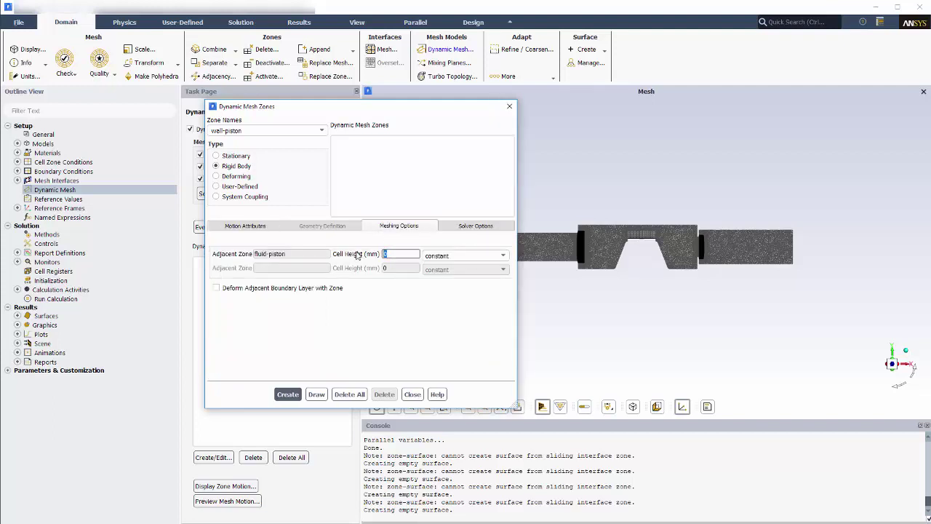
text(0.4)
click(251, 227)
click(289, 394)
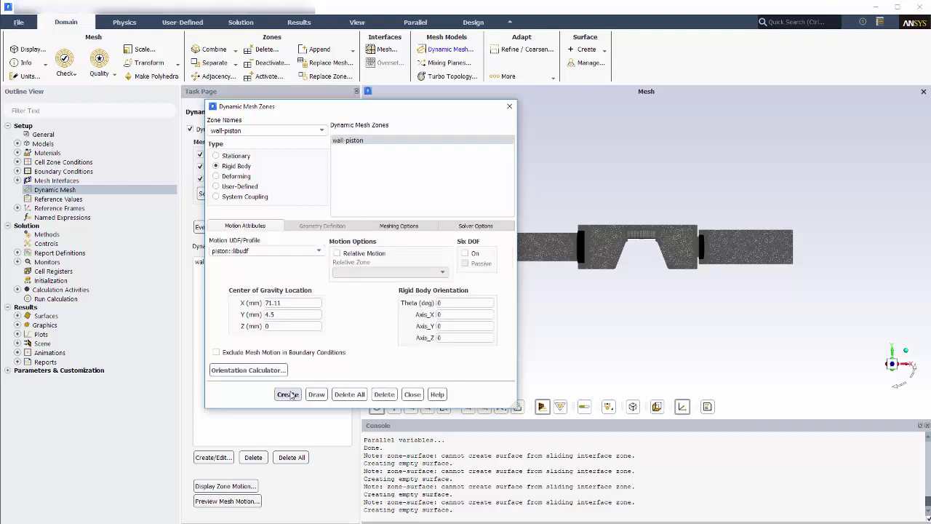
- Create wall-inlet-check as a six-DOF zone using inlet-check-motion, CG X 40.7 mm
click(322, 131)
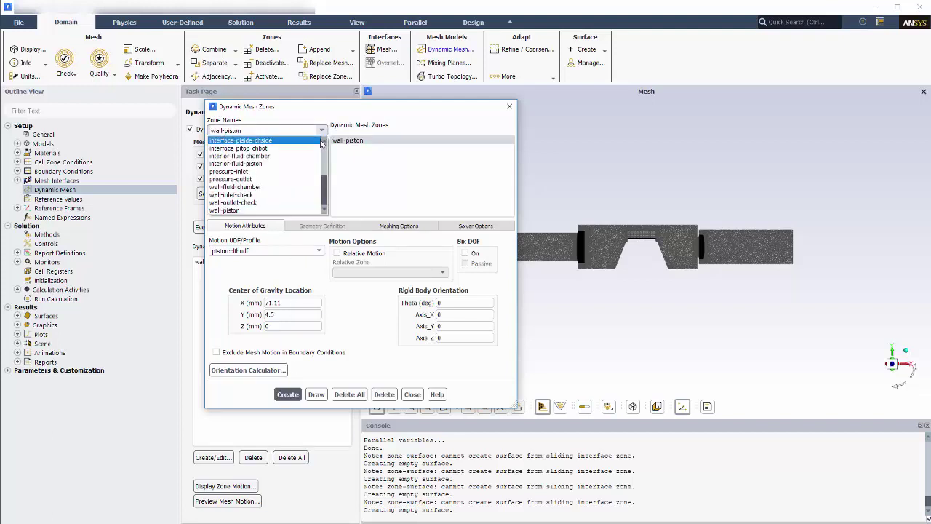
click(262, 195)
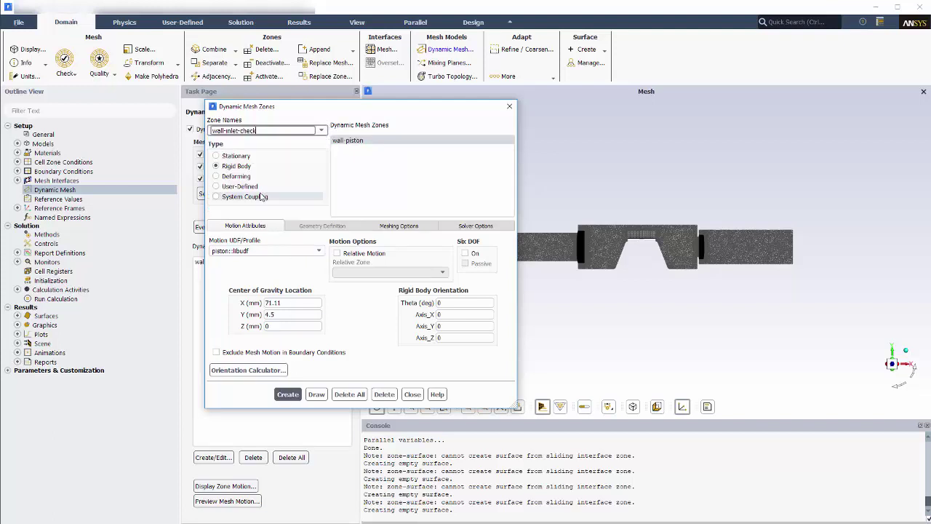
click(465, 253)
click(319, 250)
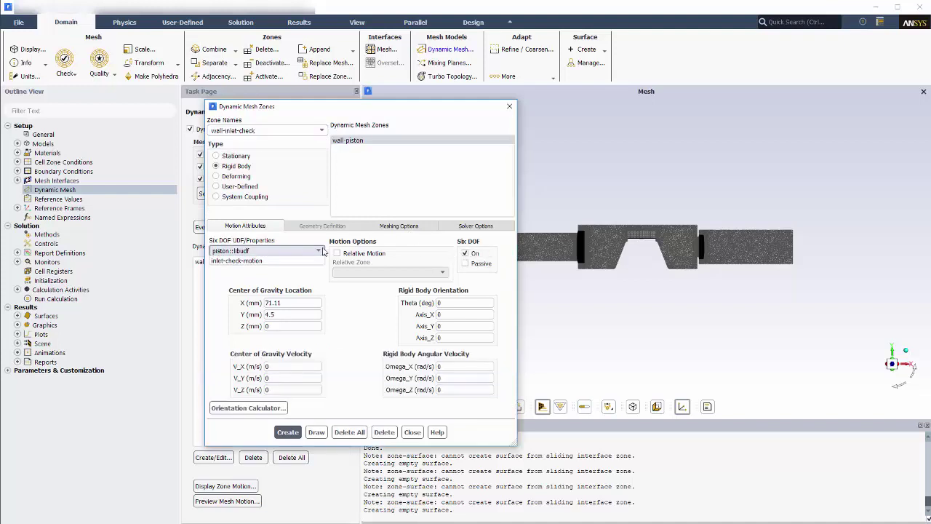
click(261, 277)
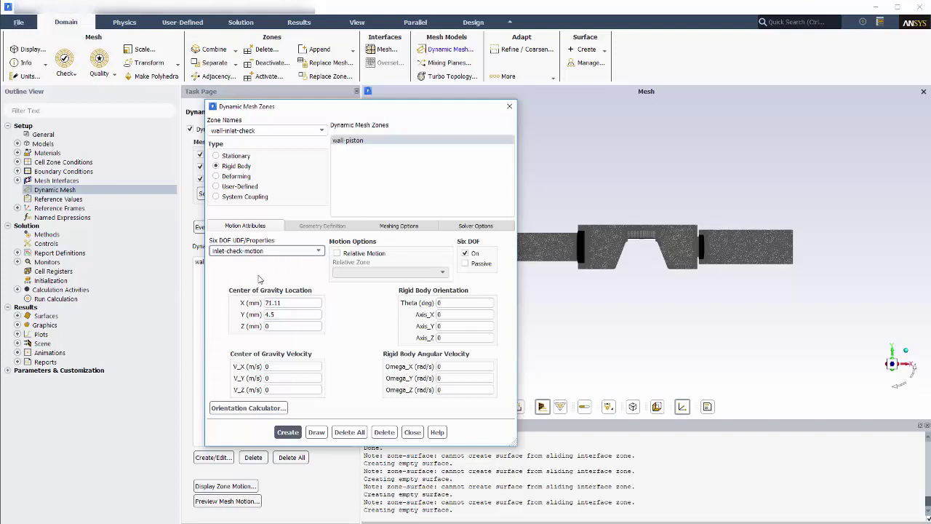
drag(281, 303, 258, 315)
text(40)
text(.7)
text(0)
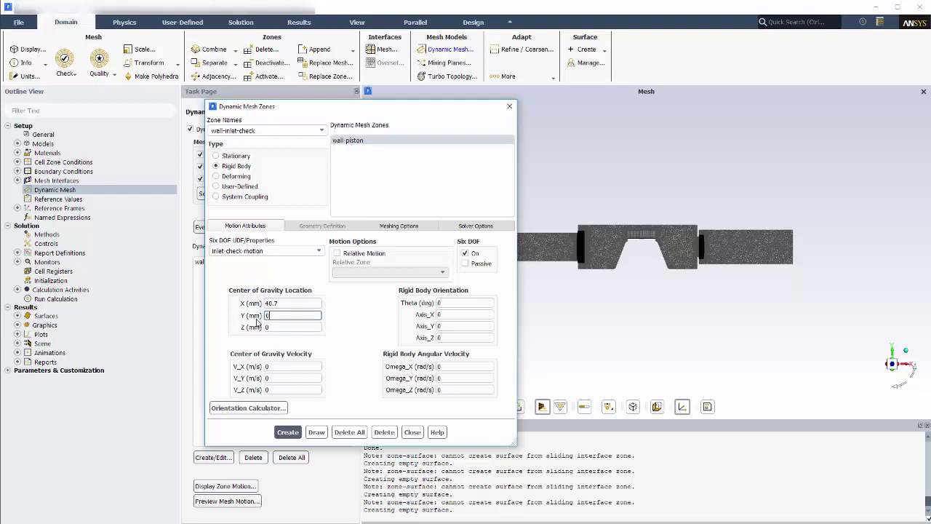
click(288, 433)
- Create wall-outlet-check as a six-DOF zone using outlet-check-motion, CG X 101.2 mm
click(321, 130)
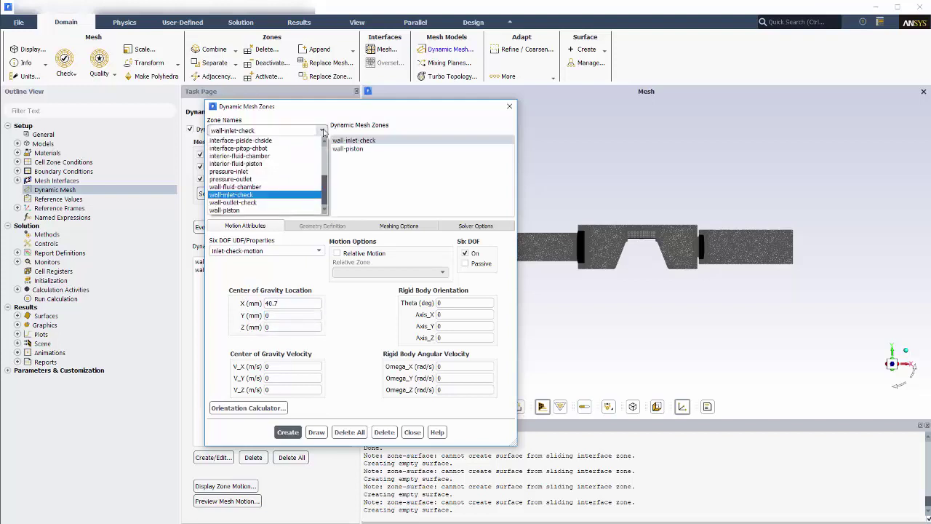
click(257, 205)
click(318, 251)
click(240, 266)
drag(291, 303, 227, 301)
text(101.2)
click(288, 432)
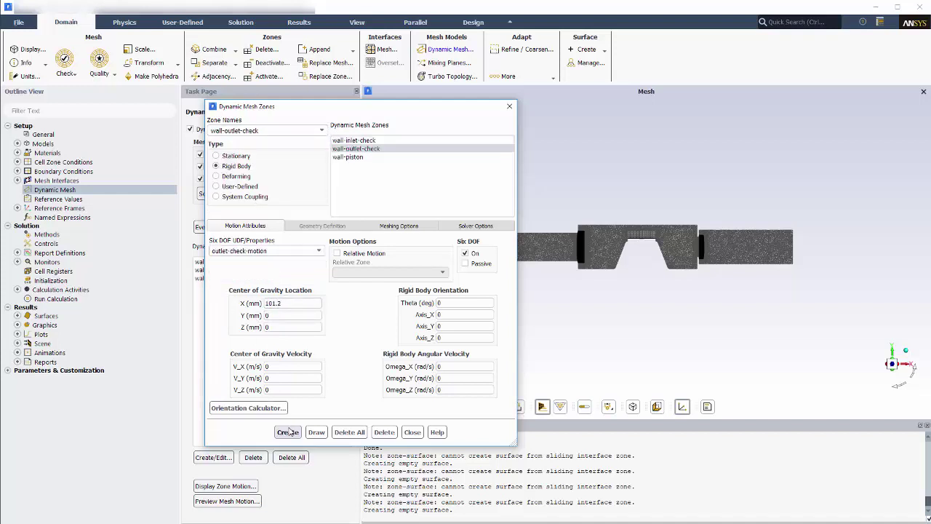
click(322, 131)
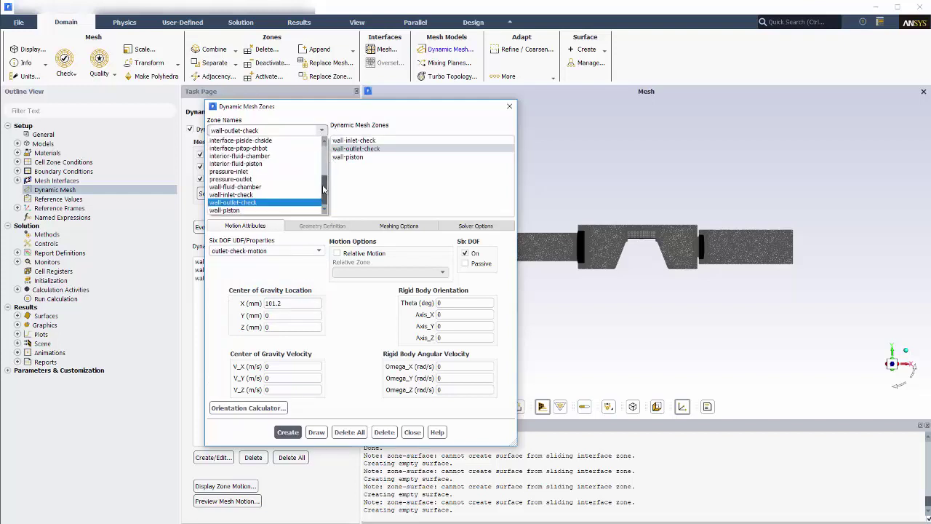
drag(325, 190, 328, 149)
- Create fluid-chamber as a deforming zone with local lengths 0.15–1.1 mm and skewness 0.9
click(255, 140)
click(240, 177)
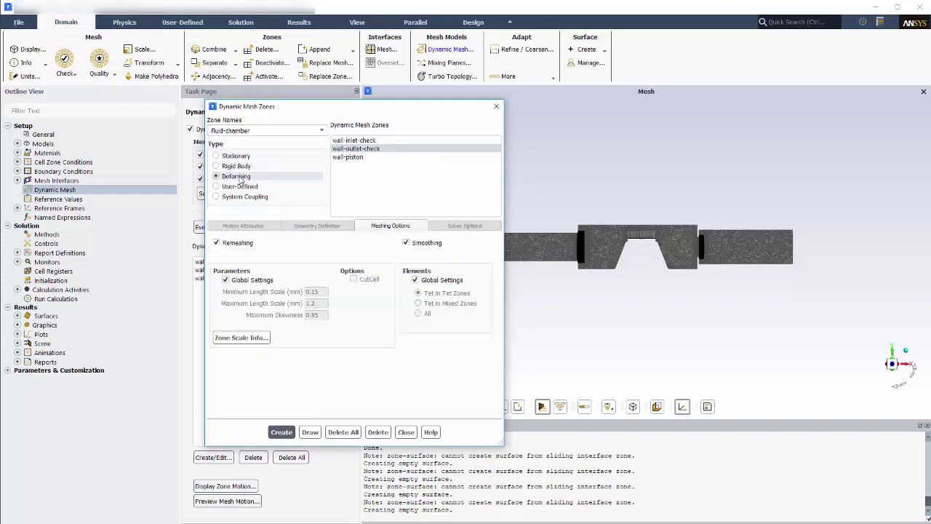
click(243, 339)
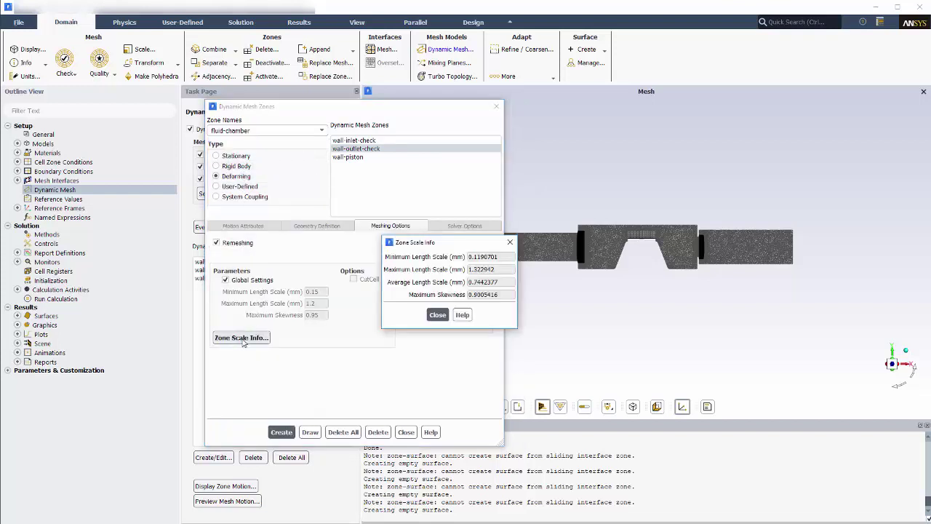
click(226, 280)
click(314, 292)
key(Tab)
text(1.1)
key(Tab)
text(0.9)
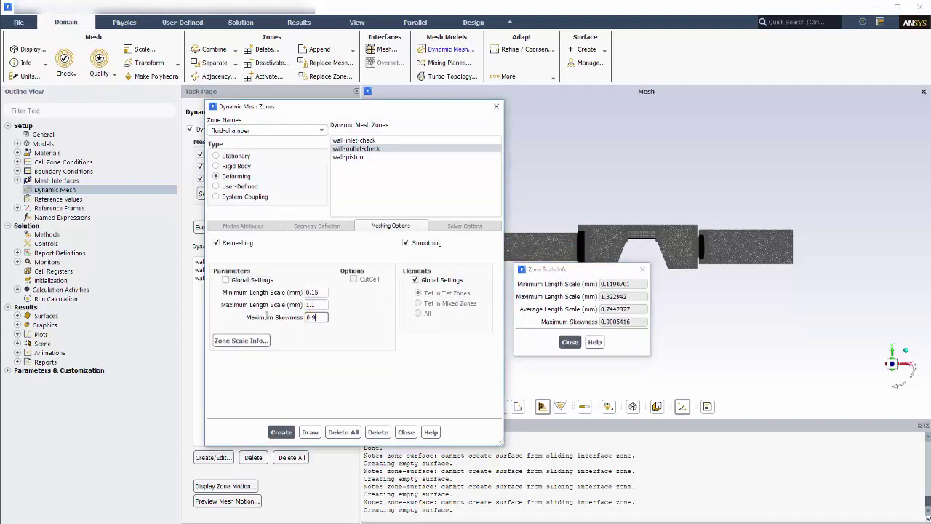
click(570, 342)
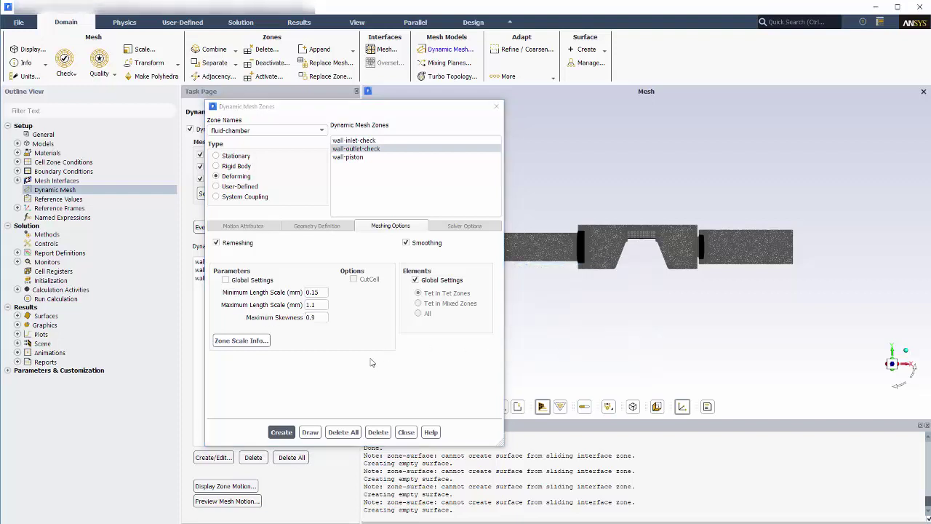
click(282, 435)
- Point the force-in report at wall-inlet-check and force-out at wall-outlet-check
click(406, 432)
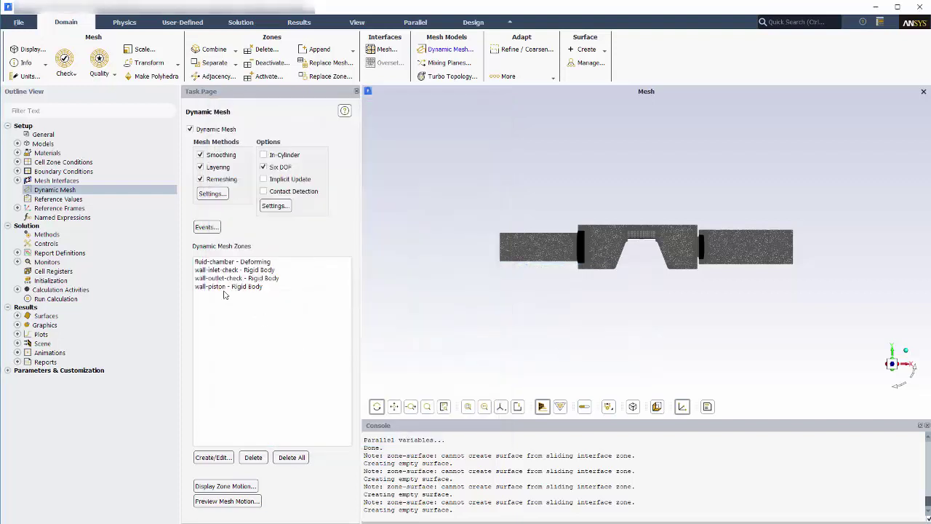
click(18, 253)
double_click(55, 307)
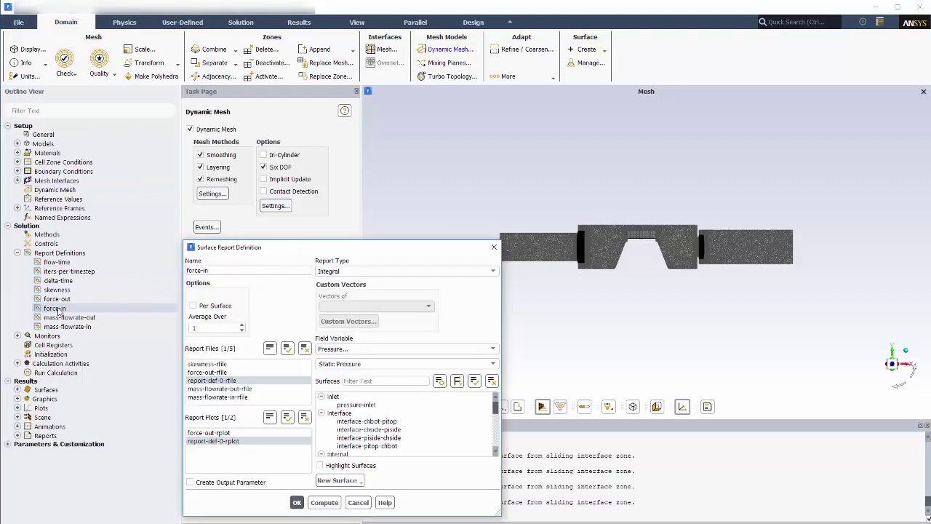
scroll(368, 335, down, 5)
click(367, 334)
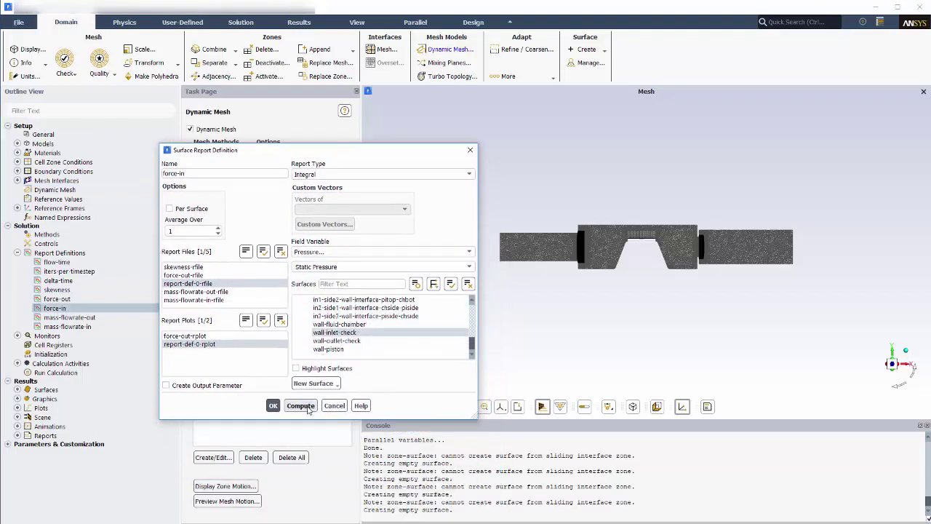
click(273, 405)
double_click(56, 298)
scroll(386, 335, down, 5)
click(398, 341)
click(273, 405)
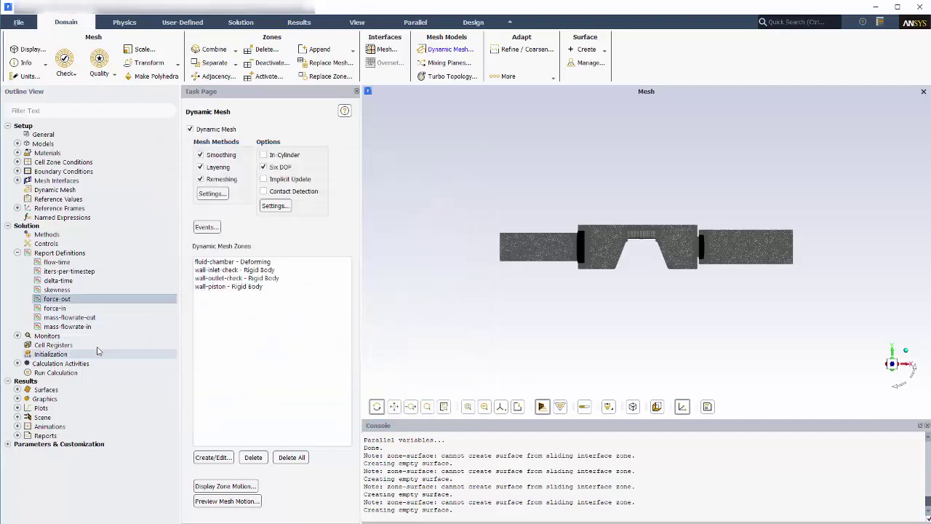
- Review the mass-flowrate-in, mass-flowrate-out and skewness report definitions without changes
double_click(73, 327)
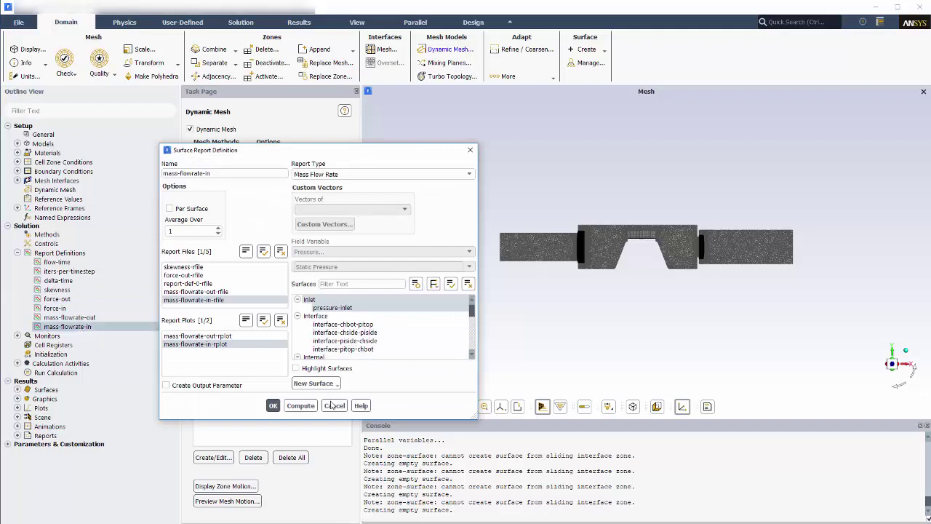
click(273, 405)
double_click(73, 317)
scroll(396, 336, down, 4)
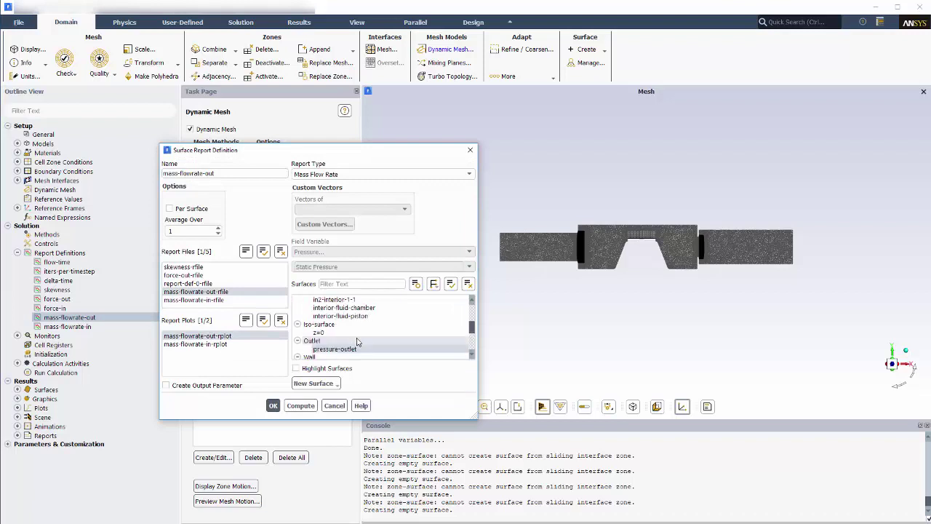
click(273, 406)
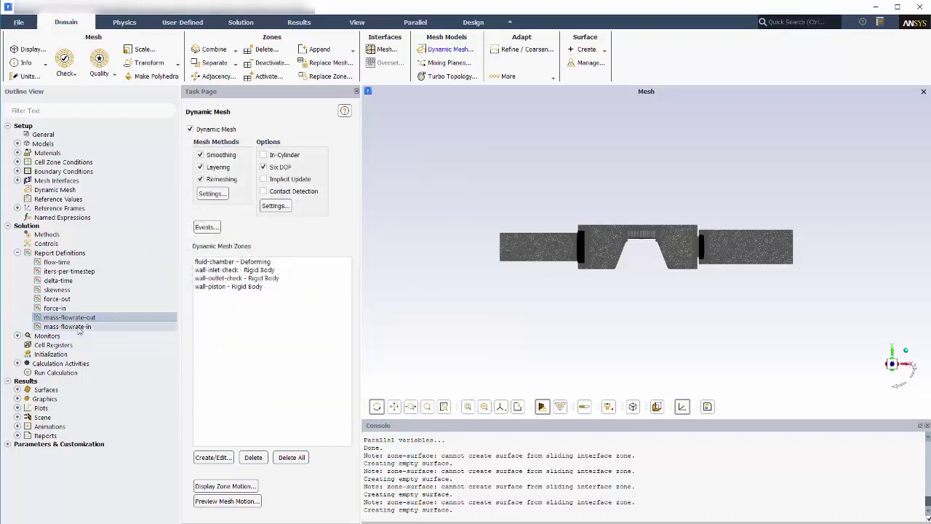
double_click(69, 292)
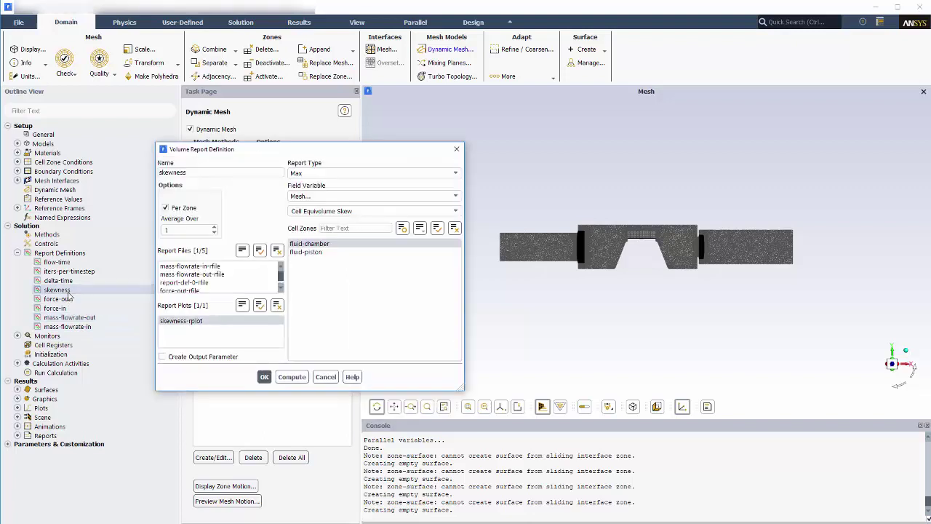
click(327, 377)
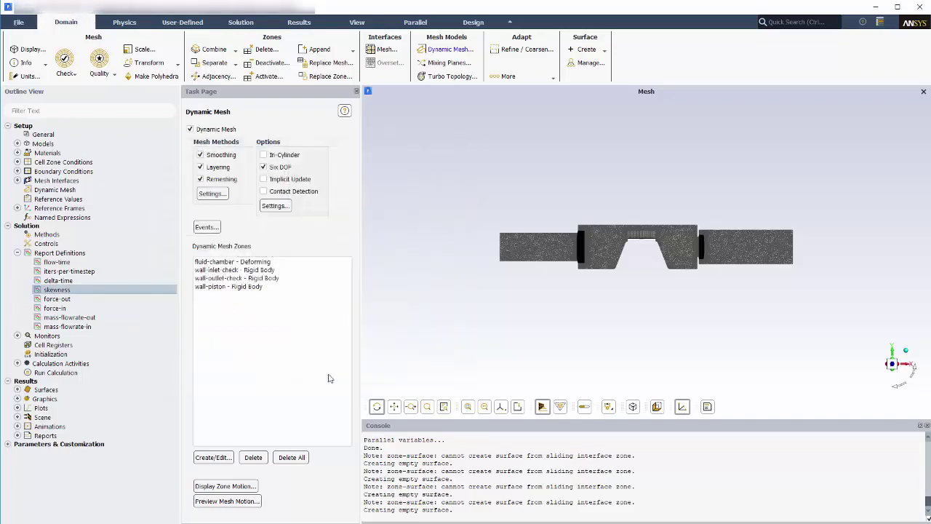